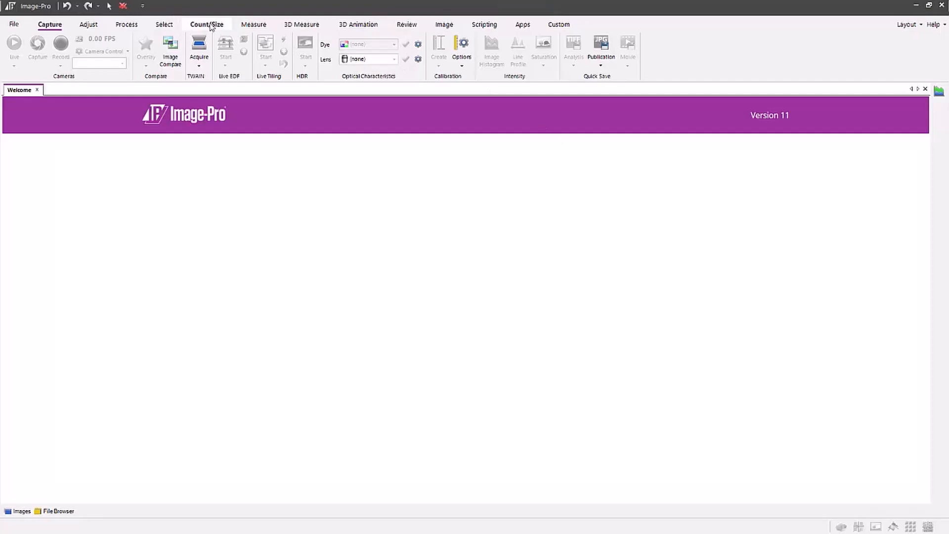
# - Load the default Particle Size protocol from the Materials collection of the Count/Size protocols
pyautogui.click(206, 27)
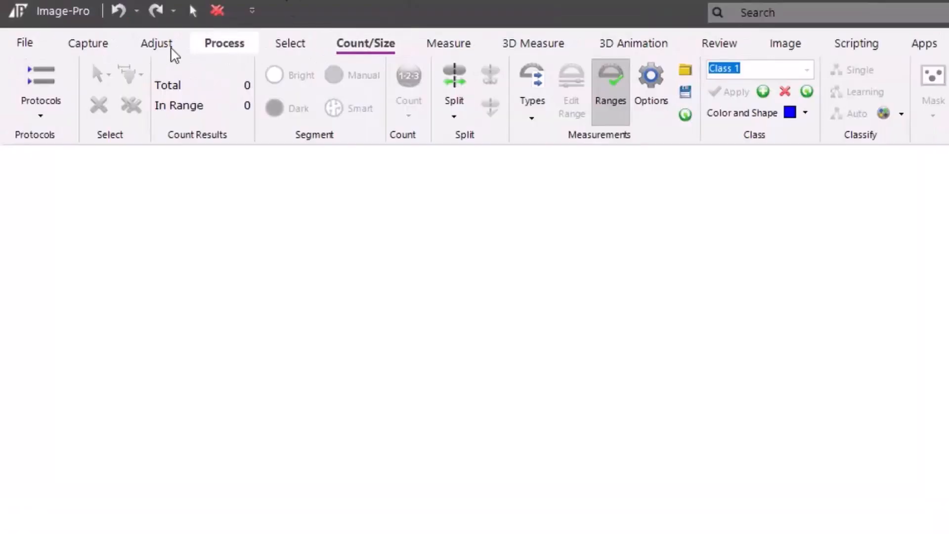
pyautogui.click(68, 81)
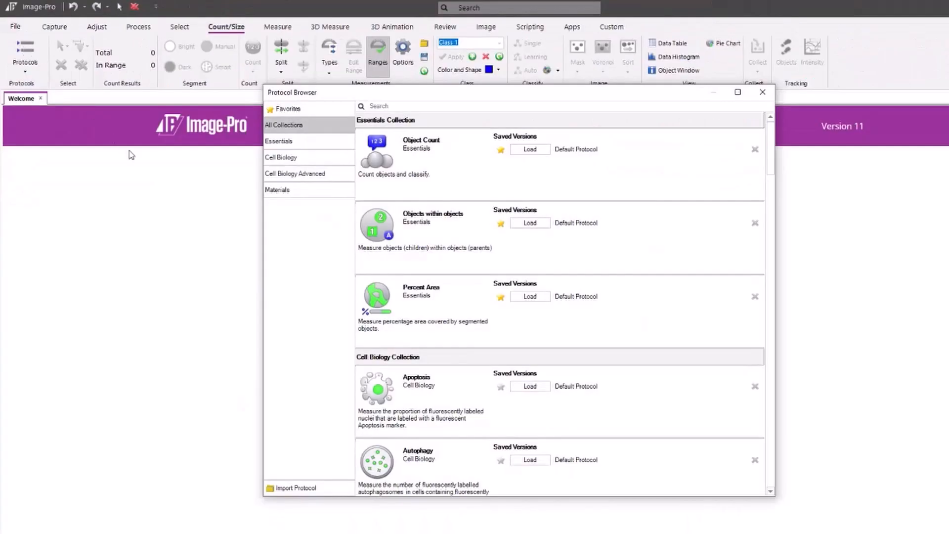
pyautogui.click(289, 194)
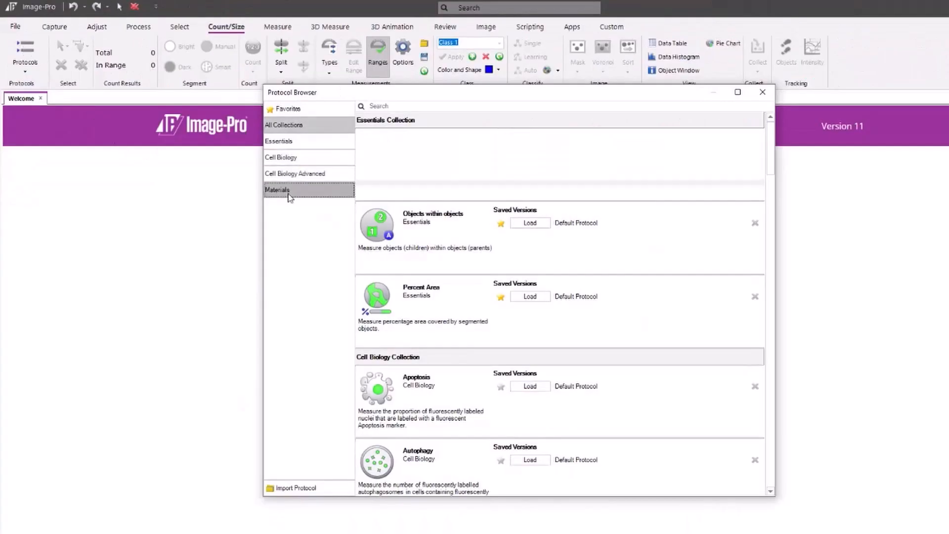
pyautogui.scroll(-1, 692, 304)
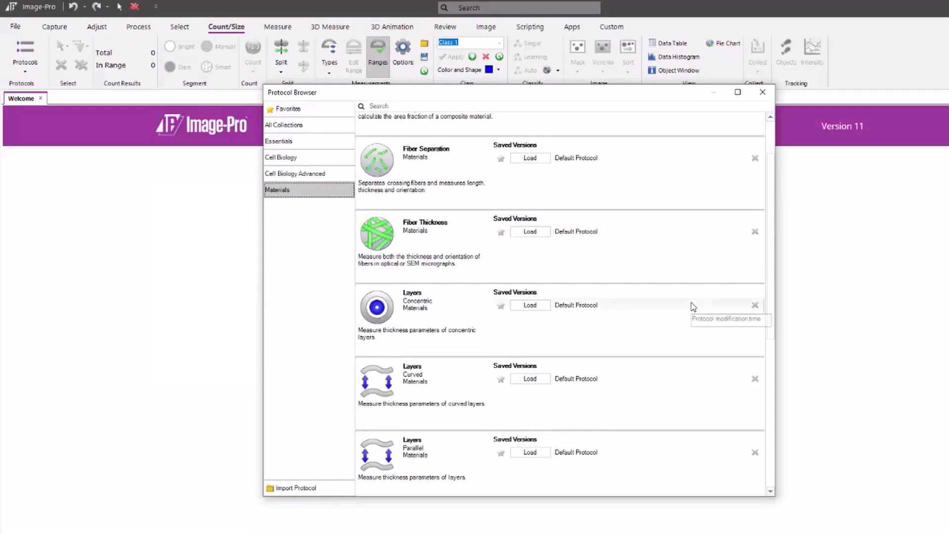
pyautogui.scroll(-3, 692, 305)
pyautogui.scroll(-1, 693, 306)
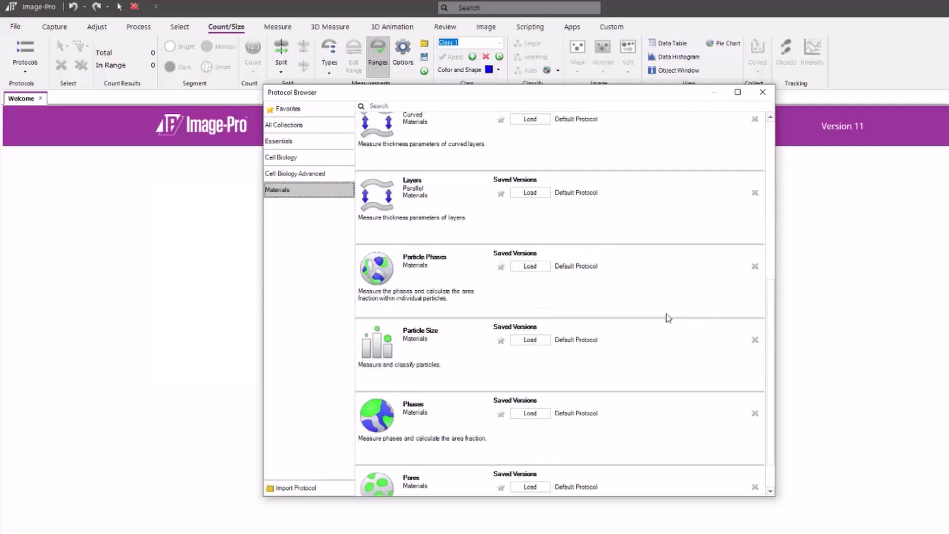
pyautogui.click(530, 340)
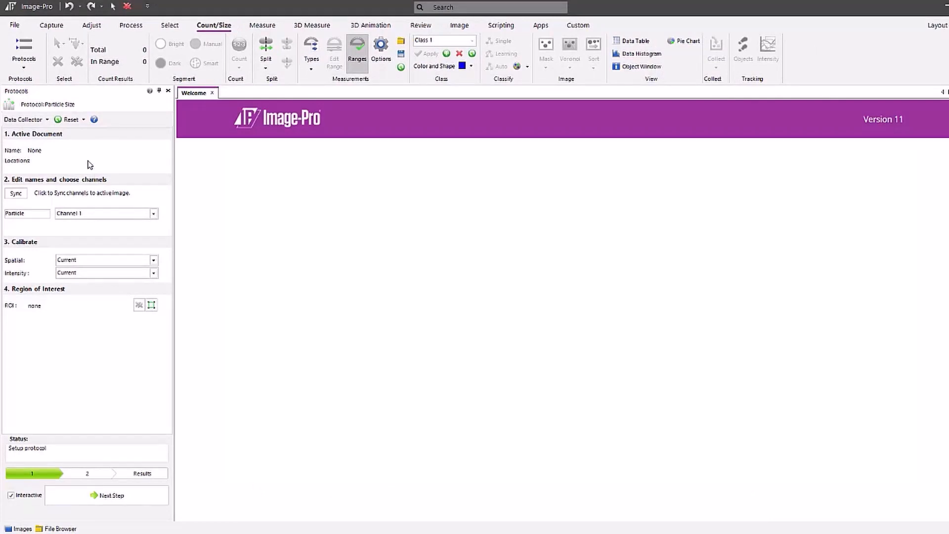
# - Load the protocol's demo with its image and sync the Particle channel to the active mono image
pyautogui.click(84, 120)
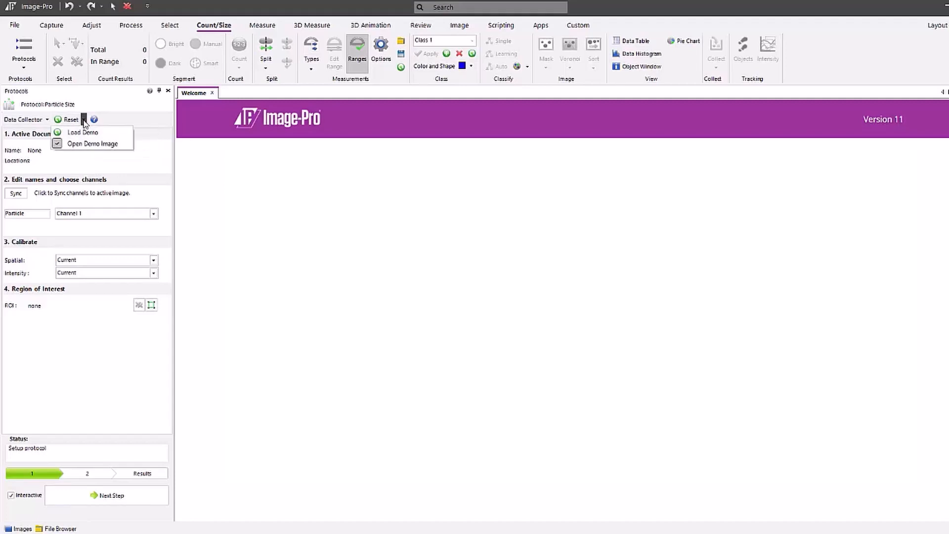
pyautogui.click(83, 132)
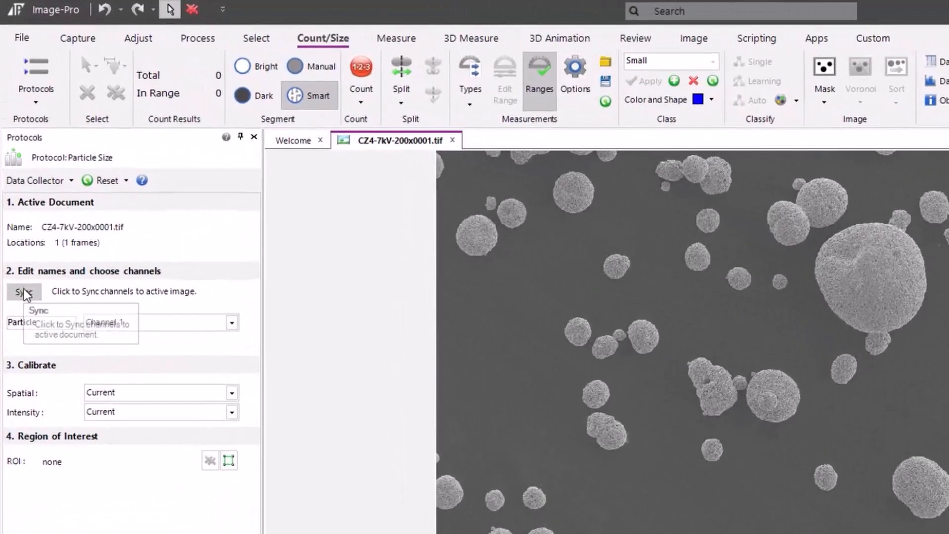
pyautogui.click(24, 291)
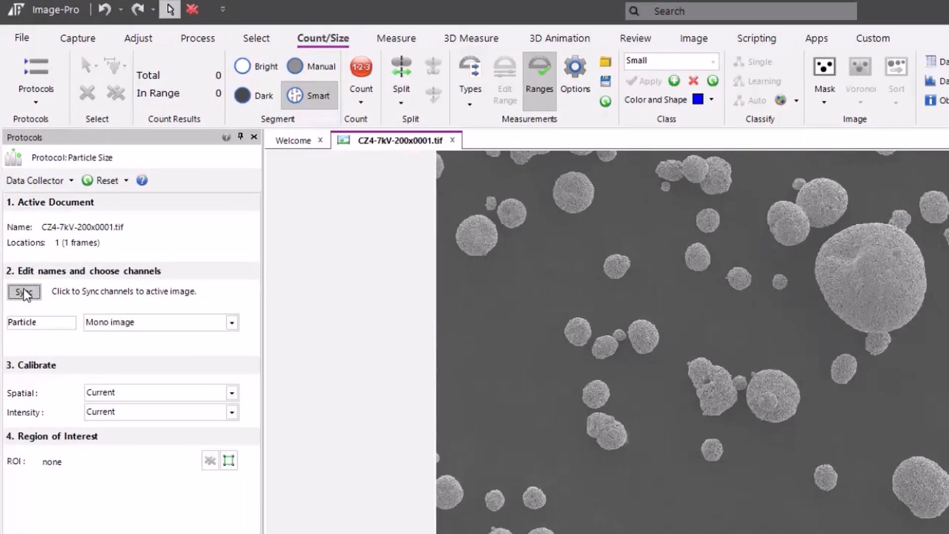
pyautogui.click(230, 322)
pyautogui.click(230, 322)
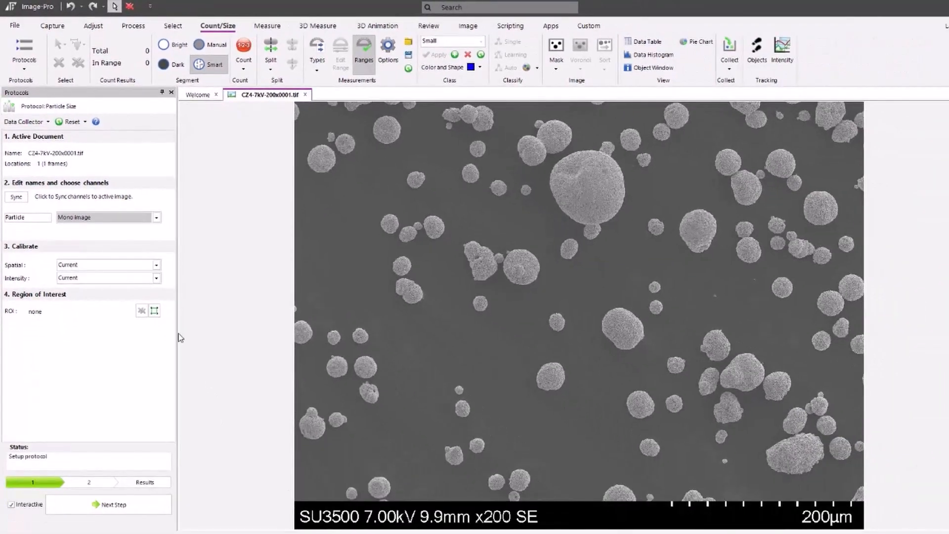
# - Define a rectangular region of interest of about 1279 by 888 covering the micrograph above the scale bar caption
pyautogui.click(154, 311)
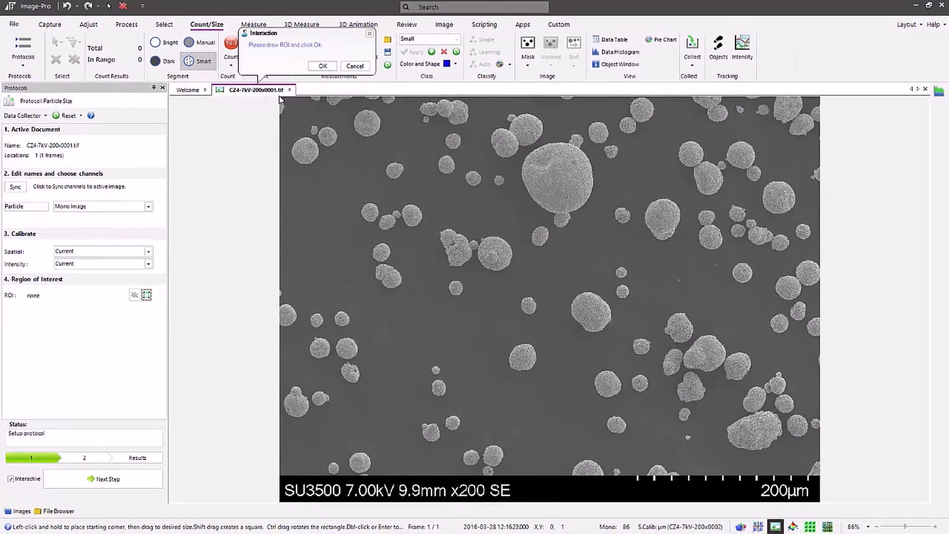
pyautogui.moveTo(280, 99); pyautogui.dragTo(821, 475)
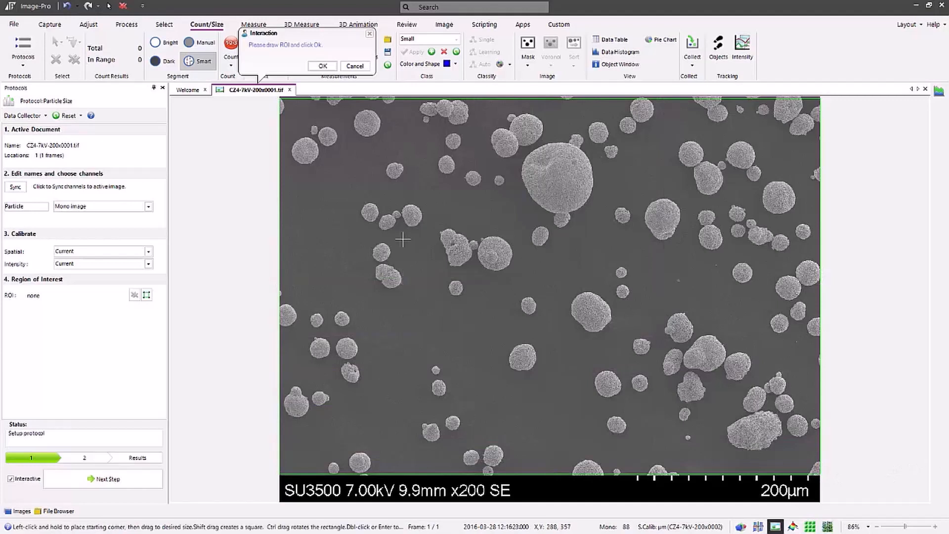
pyautogui.click(322, 67)
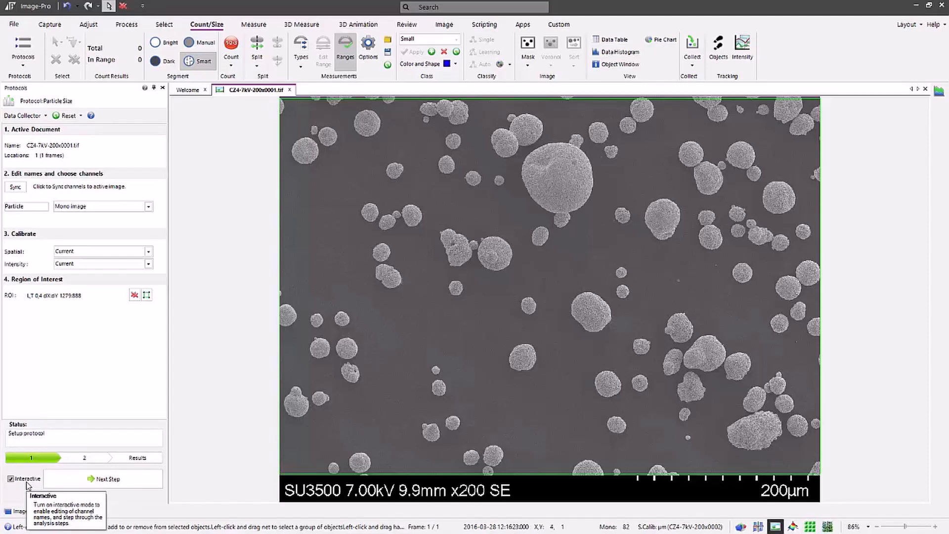
# - Advance the protocol to segmentation and accept the existing smart segmentation for the Particle class
pyautogui.click(98, 483)
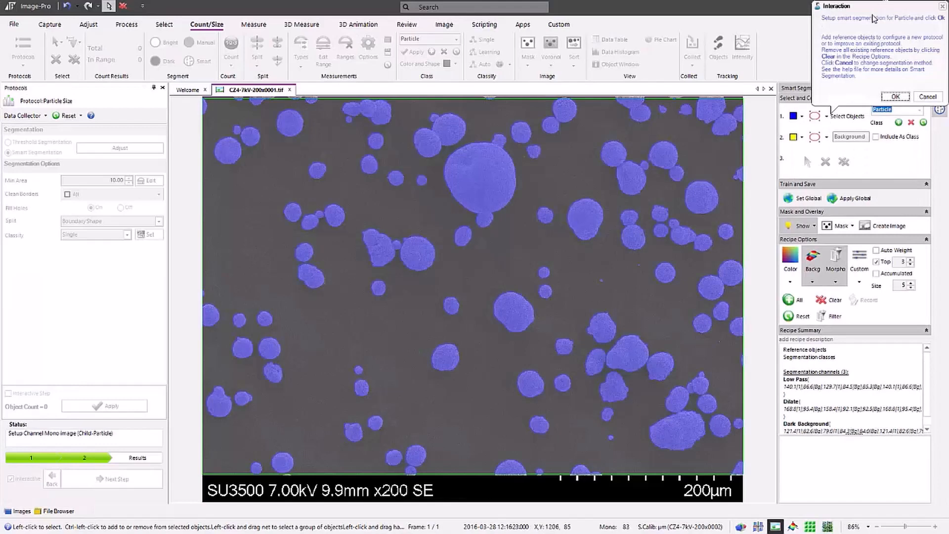
pyautogui.moveTo(878, 10); pyautogui.dragTo(671, 30)
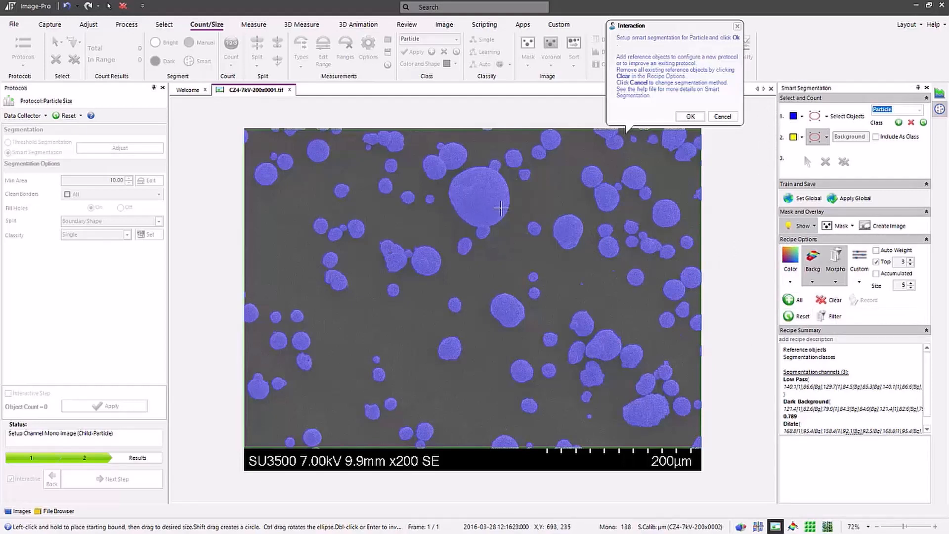
pyautogui.click(689, 117)
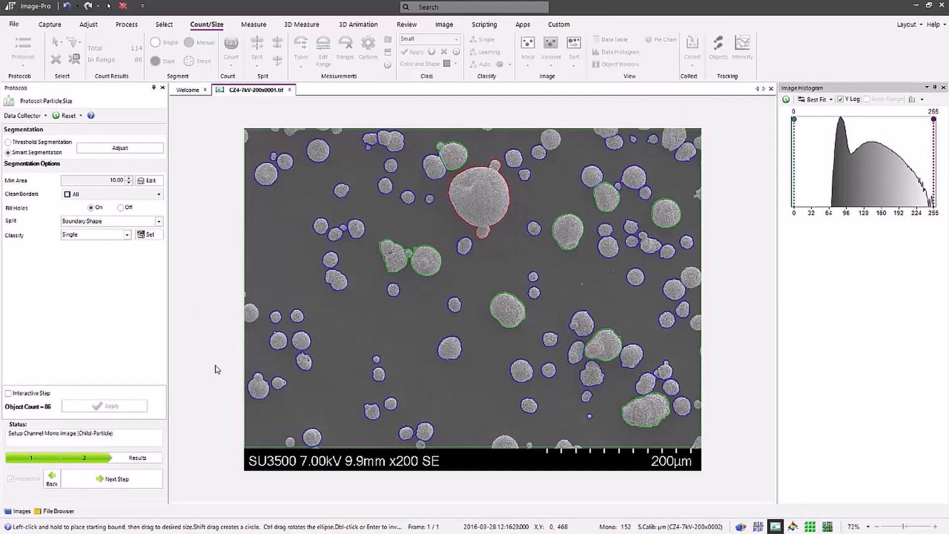
# - Lower the minimum particle area to 4.68 in the measurement range histogram and apply it
pyautogui.click(148, 181)
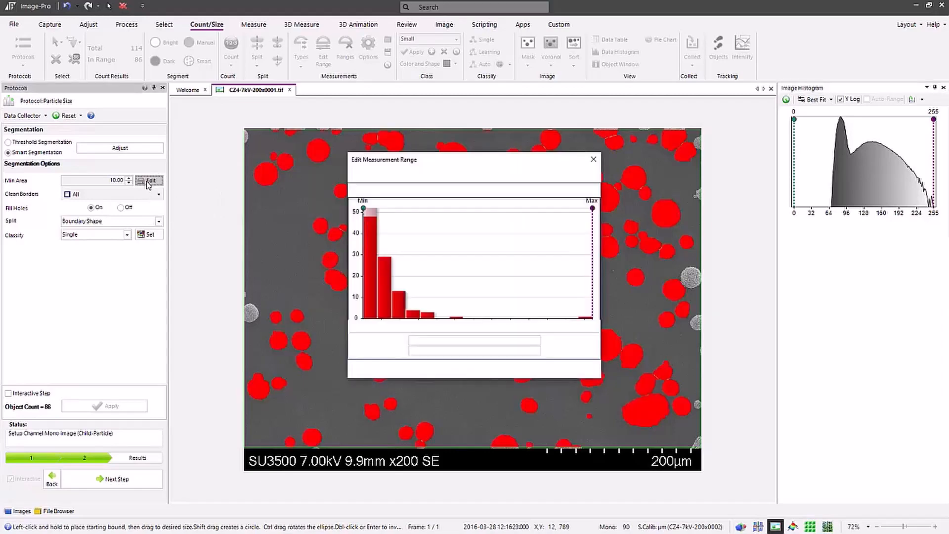
pyautogui.moveTo(460, 165); pyautogui.dragTo(673, 163)
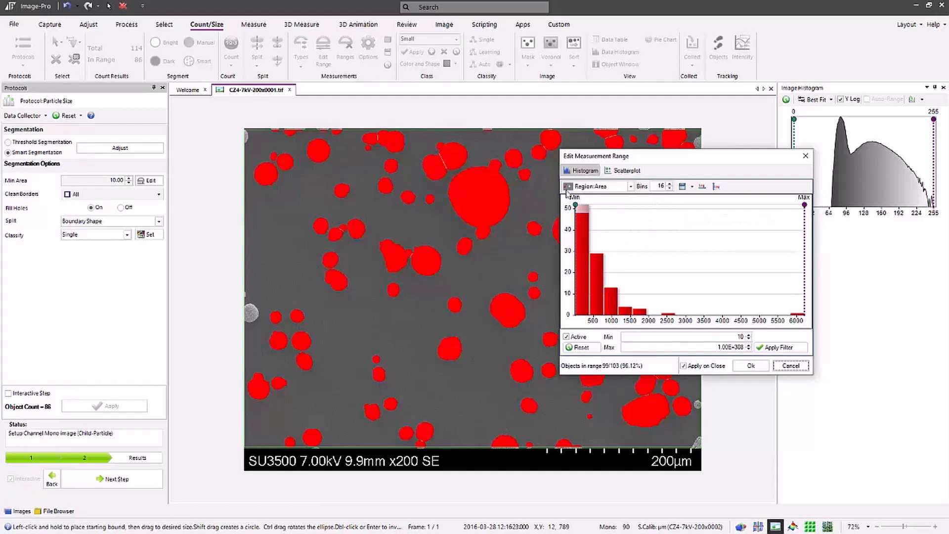
pyautogui.moveTo(576, 203)
pyautogui.mouseDown()
pyautogui.moveTo(595, 203)
pyautogui.moveTo(578, 198)
pyautogui.mouseUp()
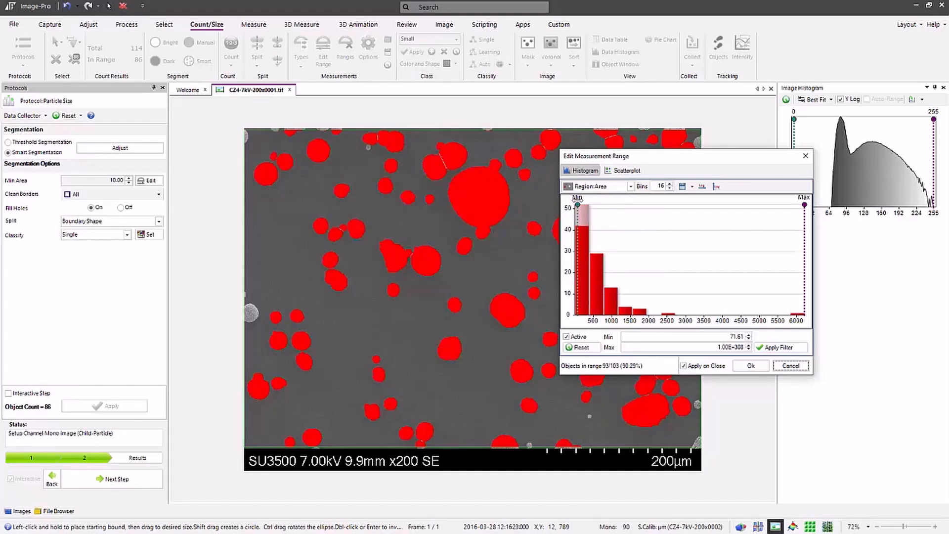
pyautogui.moveTo(577, 203); pyautogui.dragTo(574, 204)
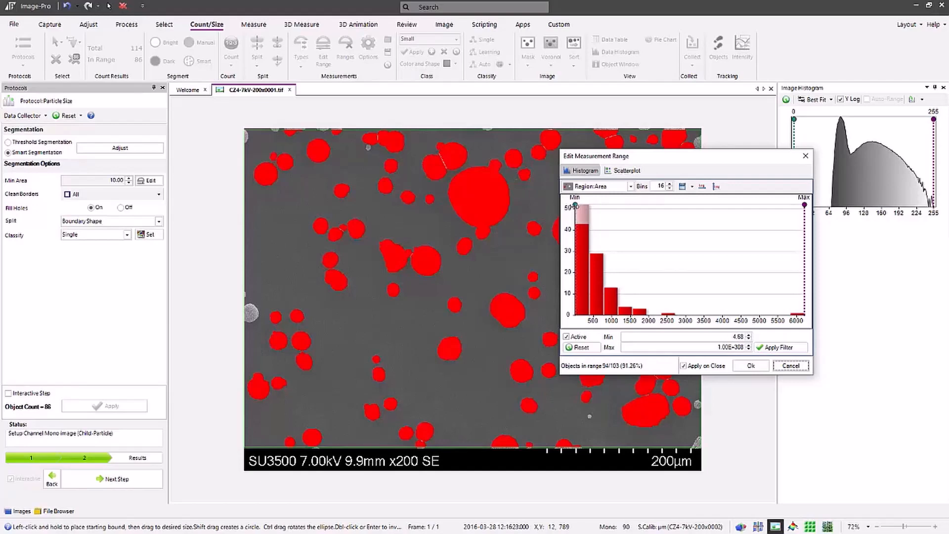
pyautogui.click(752, 366)
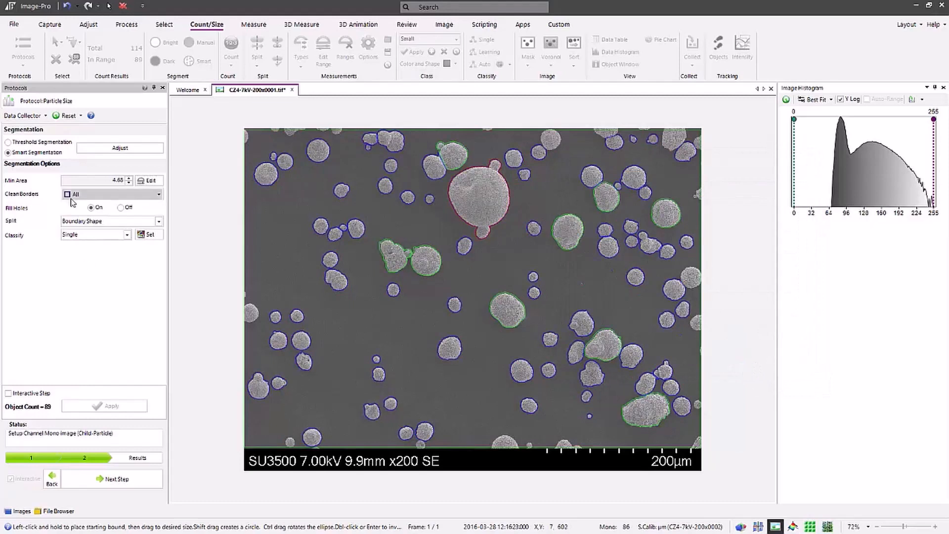
pyautogui.click(112, 197)
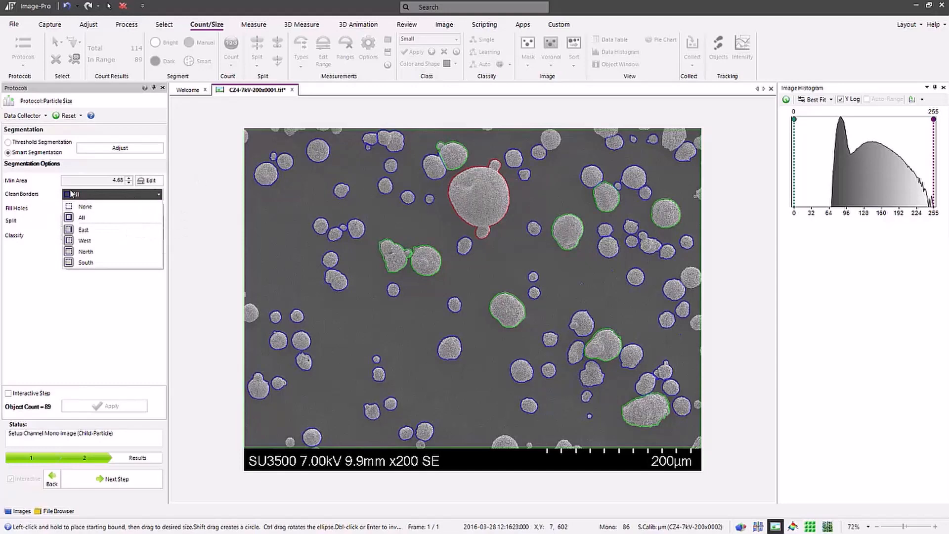
pyautogui.click(118, 321)
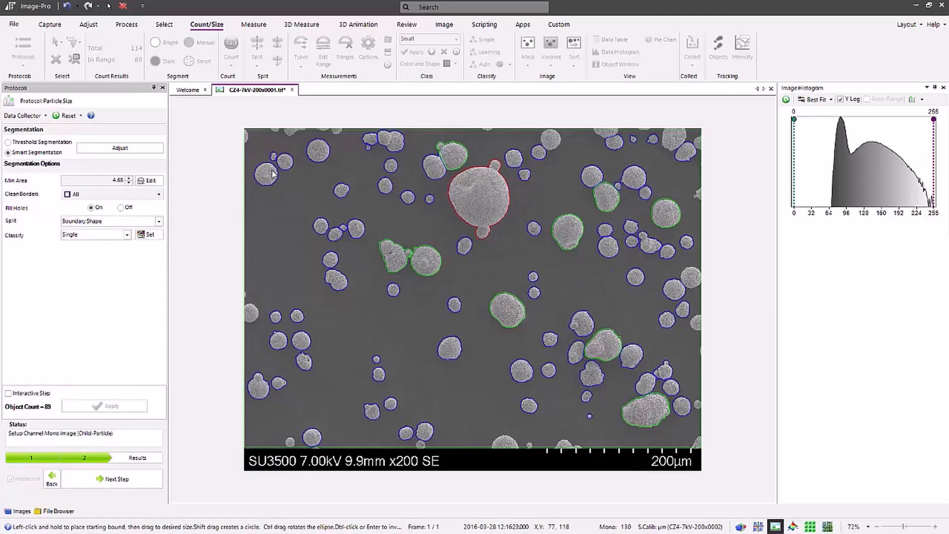
pyautogui.moveTo(273, 174)
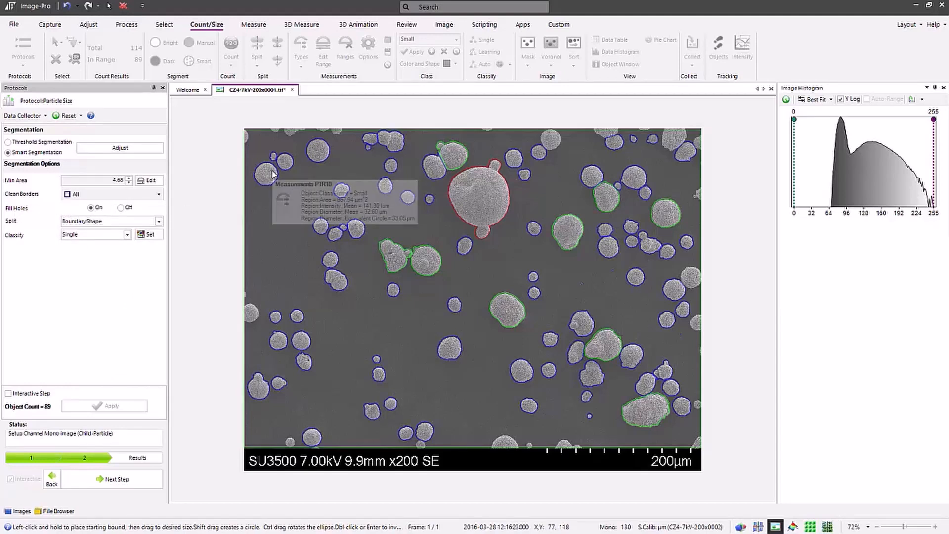
# - Try splitting touching particles with the Watershed method and re-count the objects
pyautogui.click(159, 224)
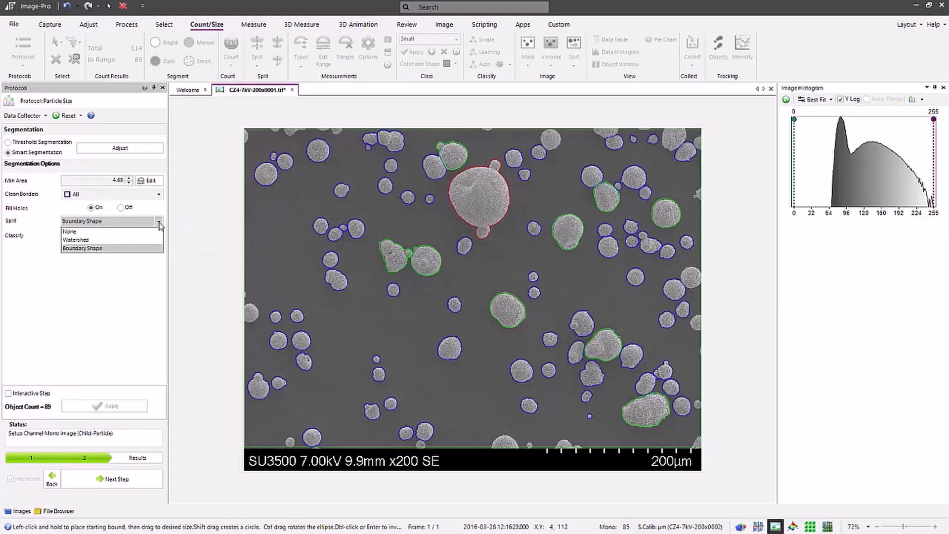
pyautogui.click(160, 224)
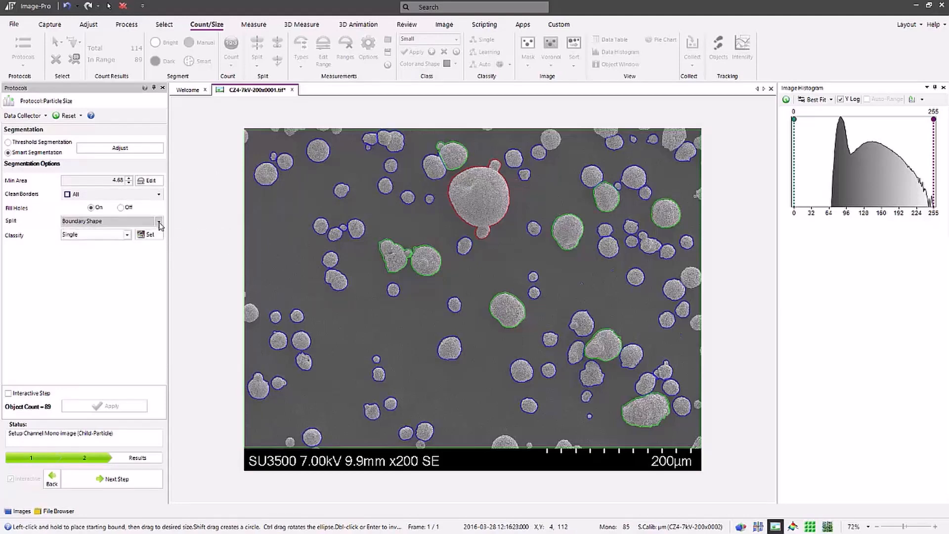
pyautogui.click(139, 220)
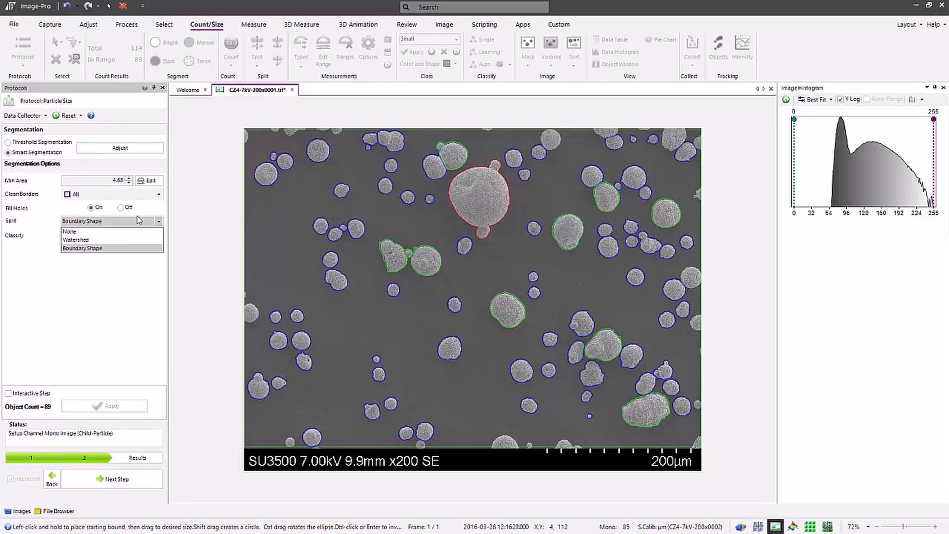
pyautogui.click(79, 240)
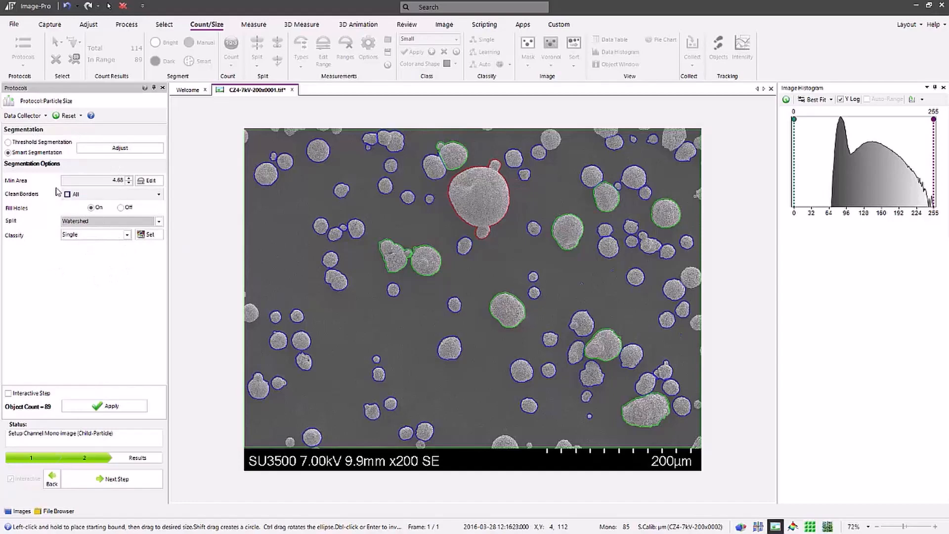
pyautogui.click(98, 407)
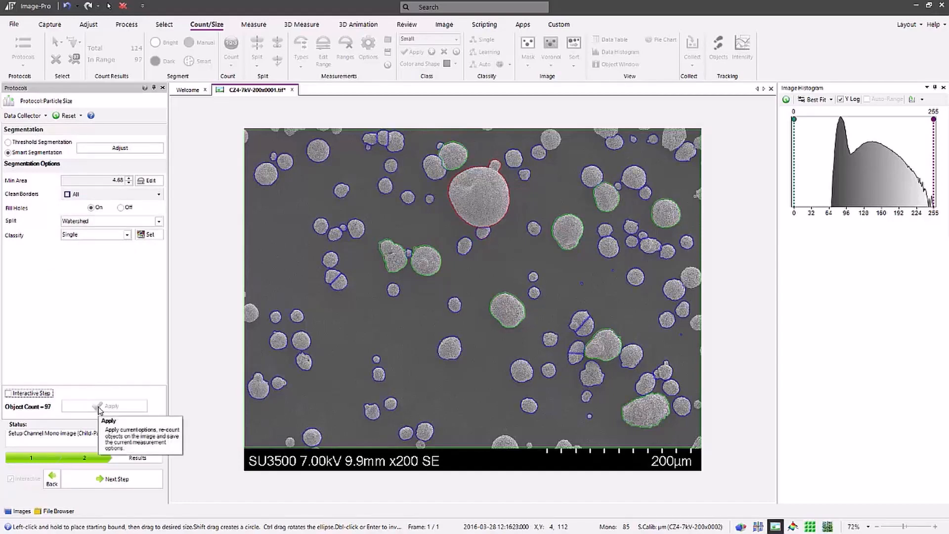
# - Set the particle split method back to Boundary Shape and re-count the objects
pyautogui.click(158, 221)
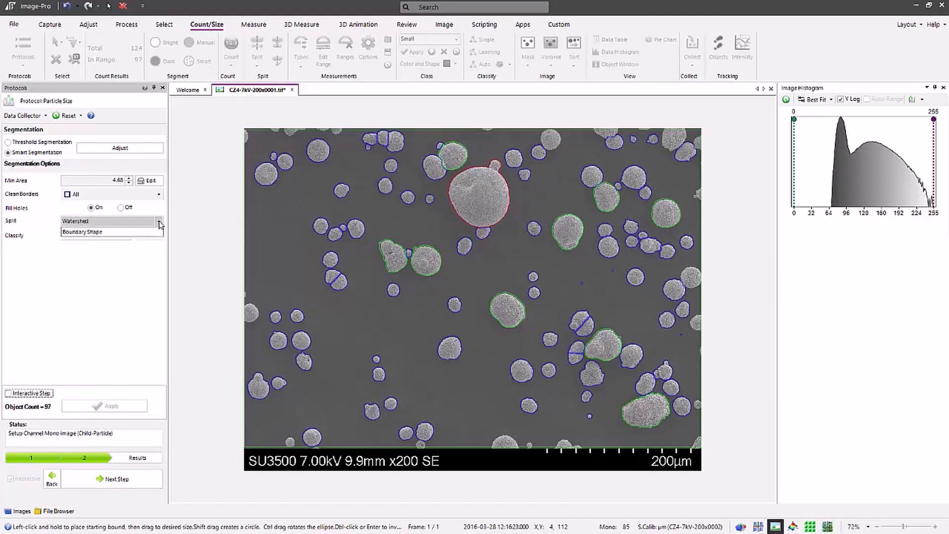
pyautogui.click(103, 249)
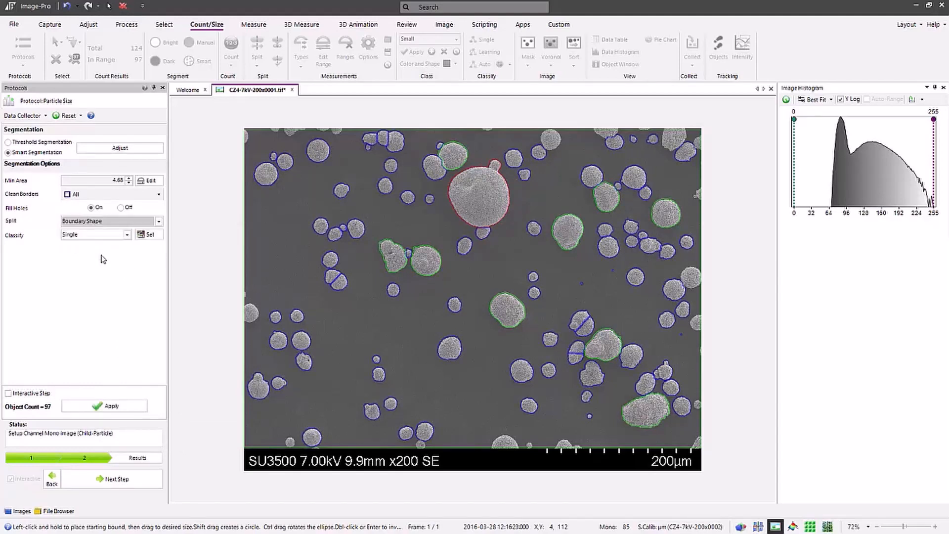
pyautogui.click(117, 406)
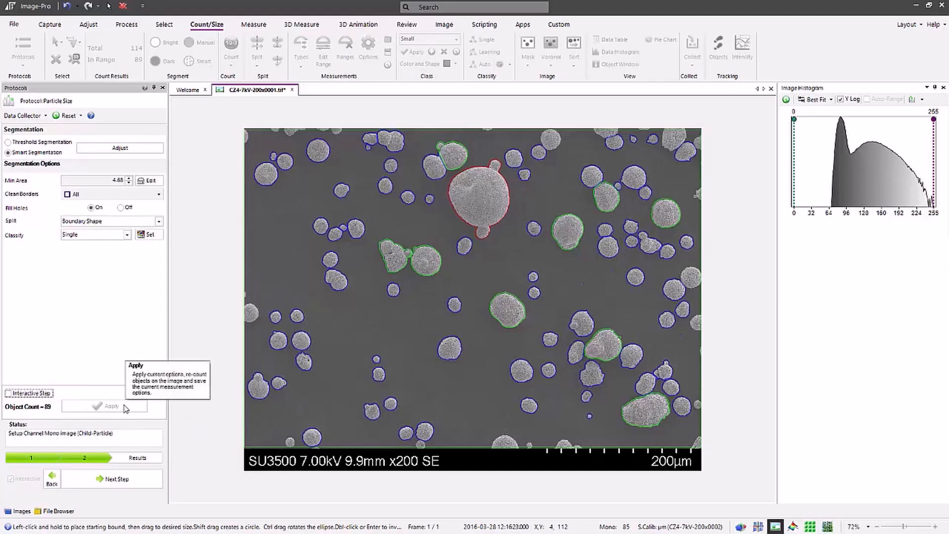
# - Advance the protocol to its results, enlarge the data collector table and review its particle statistics columns
pyautogui.click(103, 482)
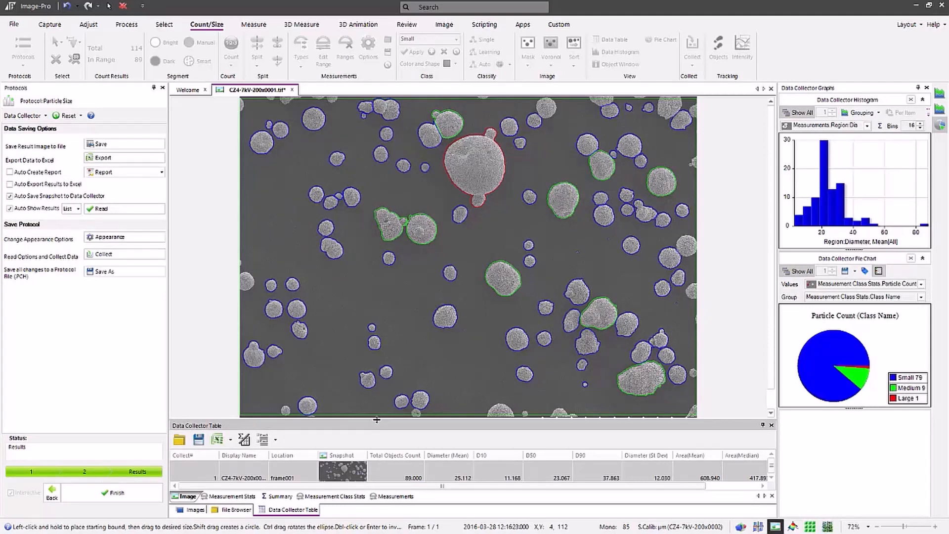
pyautogui.moveTo(378, 420); pyautogui.dragTo(385, 367)
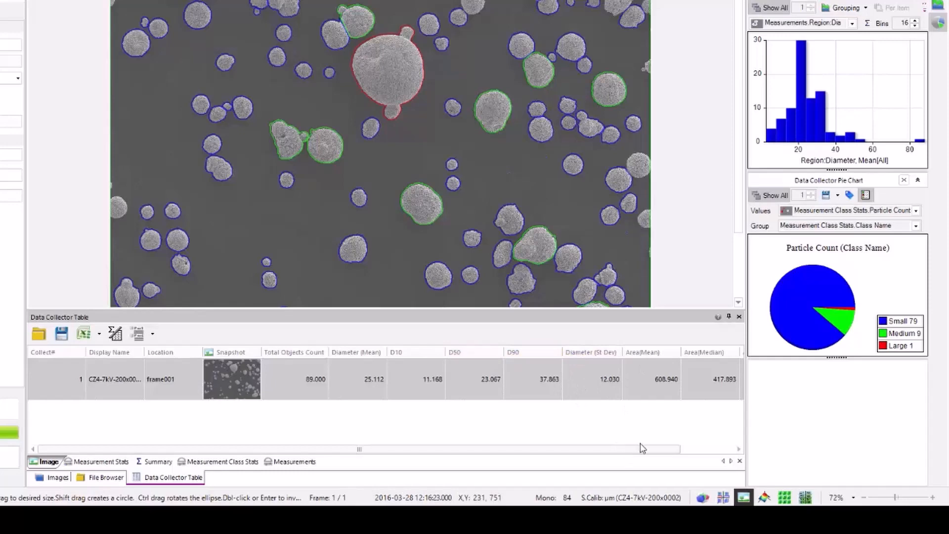
pyautogui.moveTo(642, 448); pyautogui.dragTo(734, 461)
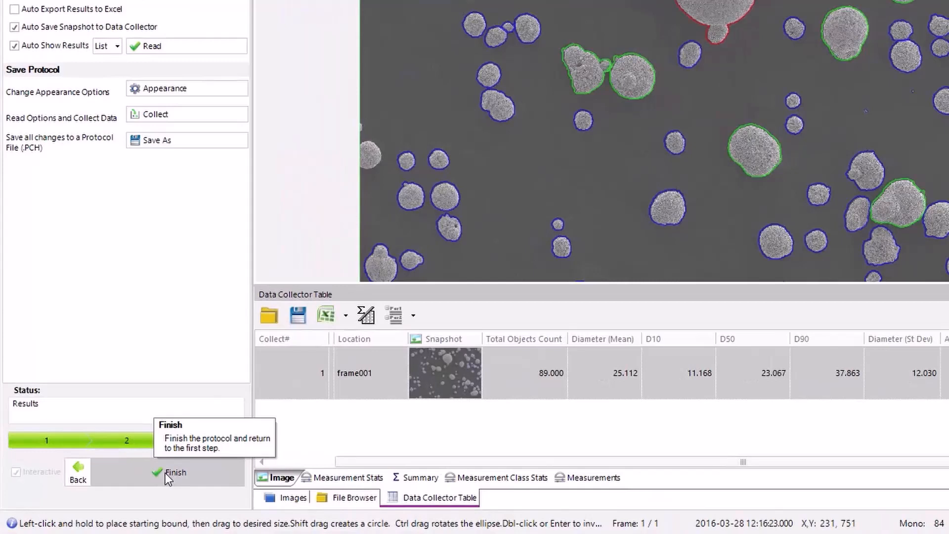
# - Finish the protocol, then start a non-interactive run of it on selected image files or a folder
pyautogui.click(109, 494)
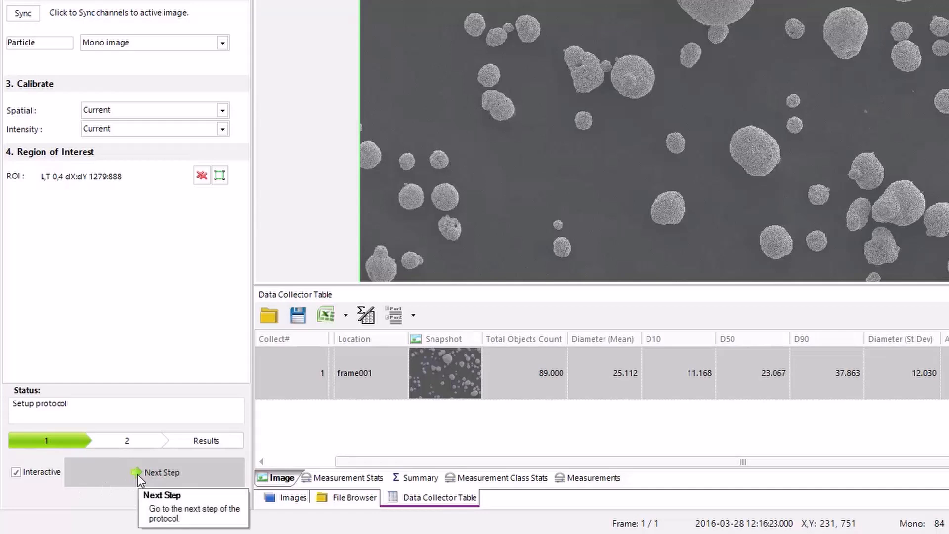
pyautogui.click(39, 473)
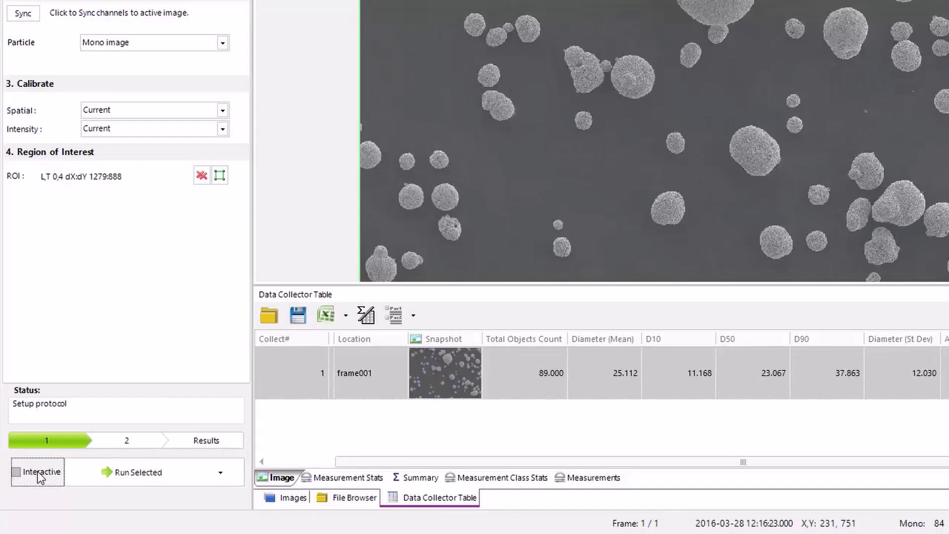
pyautogui.click(224, 470)
pyautogui.click(121, 513)
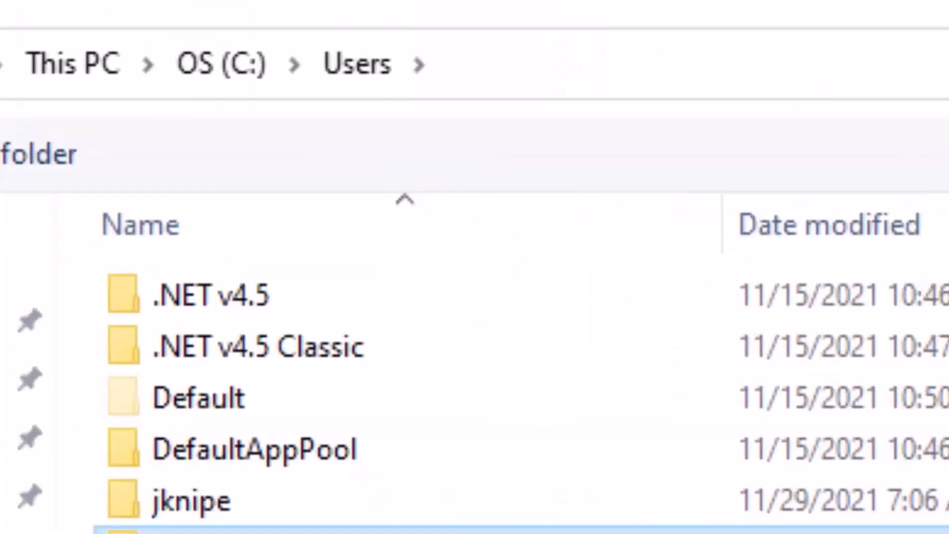
# - Process the Particle Size folder located under Public Documents, Image-Pro Demo Images, Protocols-Materials
pyautogui.doubleClick(193, 532)
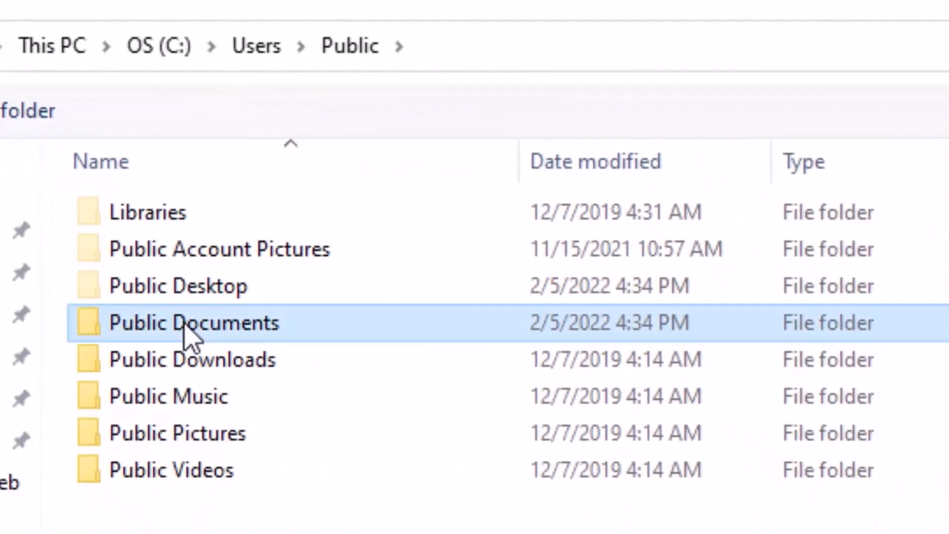
pyautogui.doubleClick(265, 451)
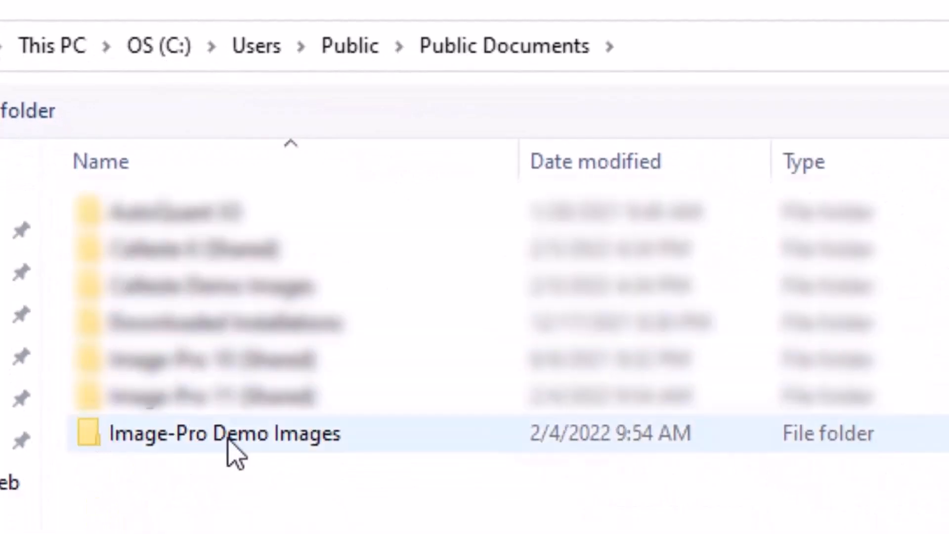
pyautogui.click(213, 453)
pyautogui.doubleClick(212, 452)
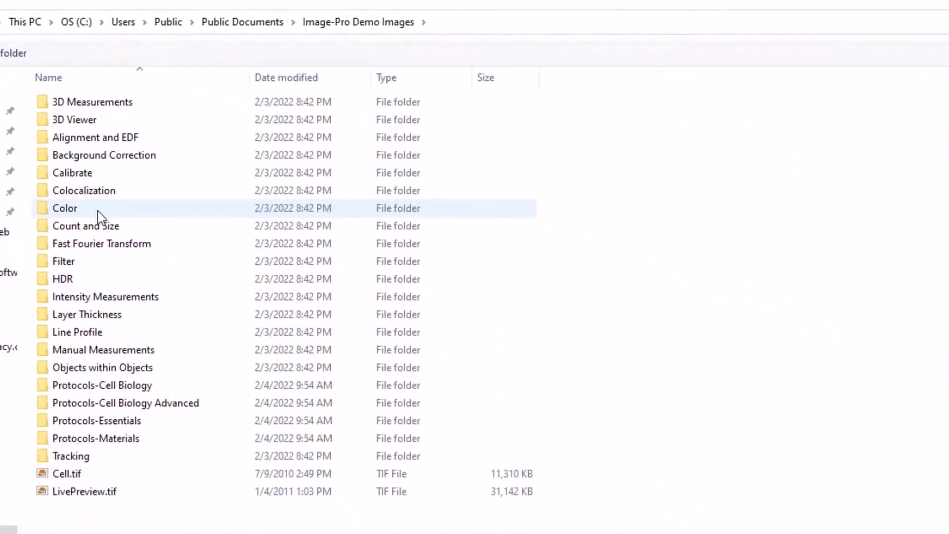
pyautogui.click(101, 442)
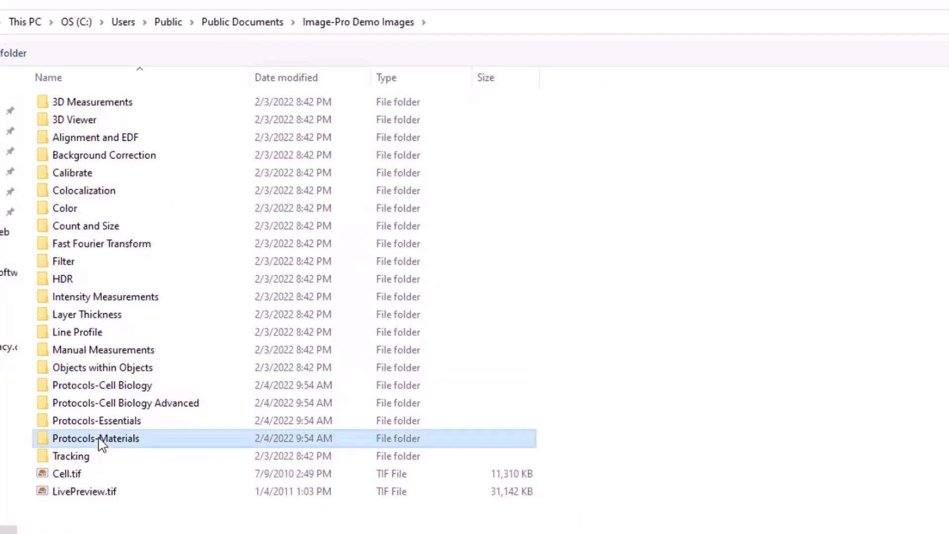
pyautogui.doubleClick(99, 438)
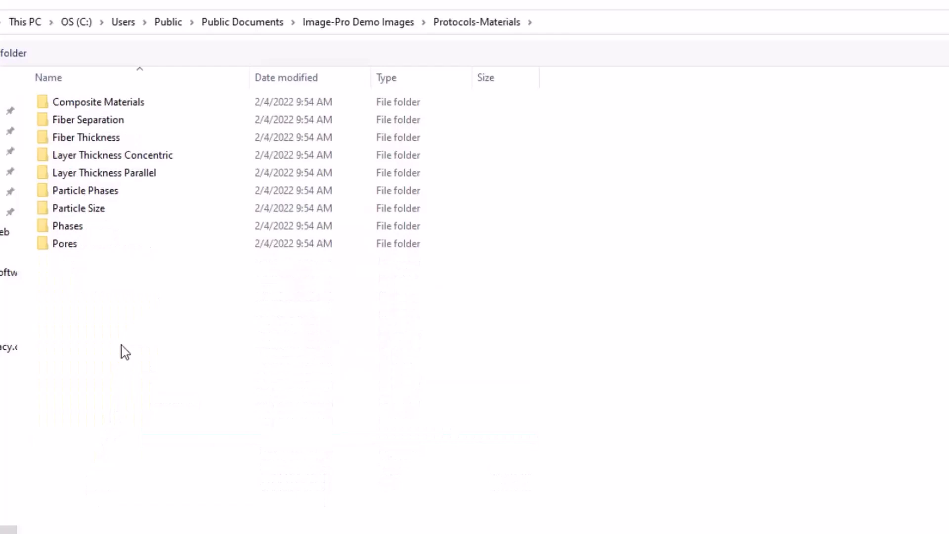
pyautogui.doubleClick(74, 209)
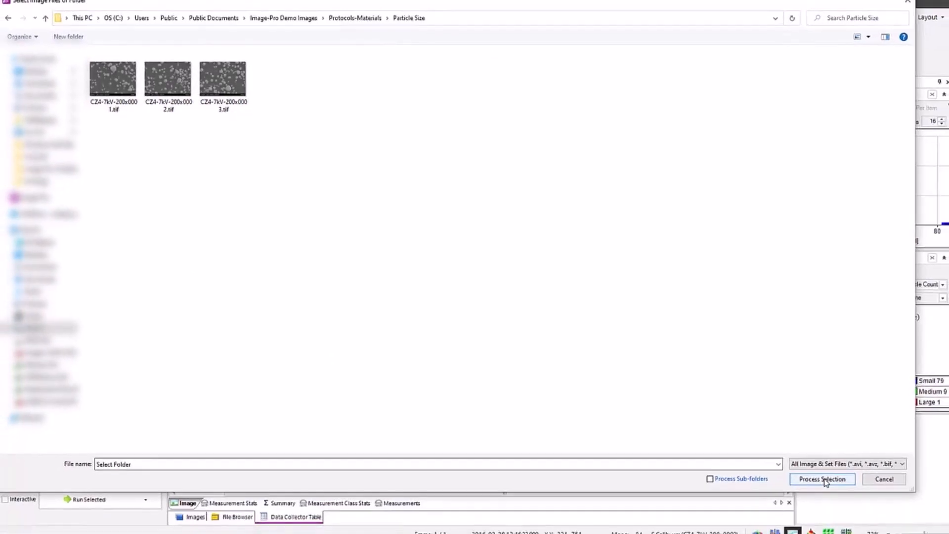
pyautogui.click(822, 479)
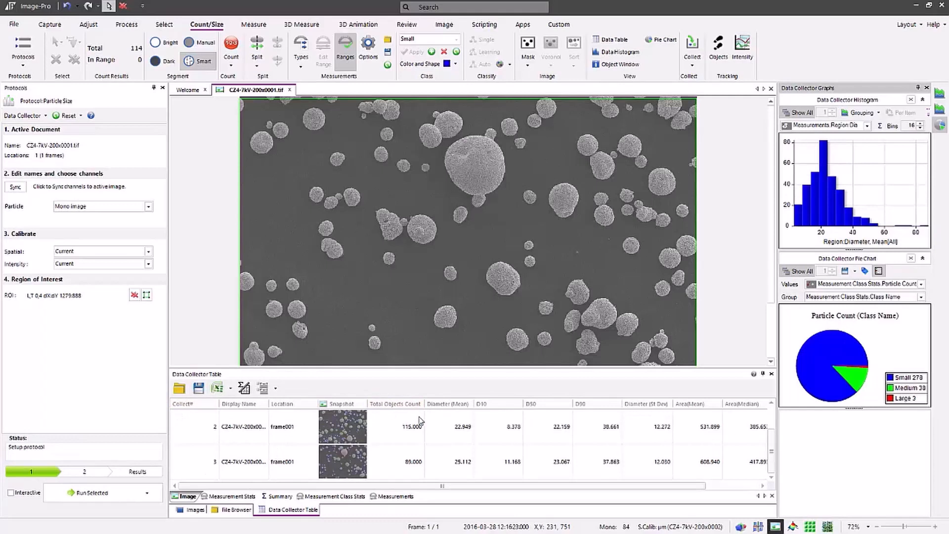
# - Review the batch results per image in the data collector table, including the measurement stats, summary and measurement class stats
pyautogui.scroll(1, 298, 435)
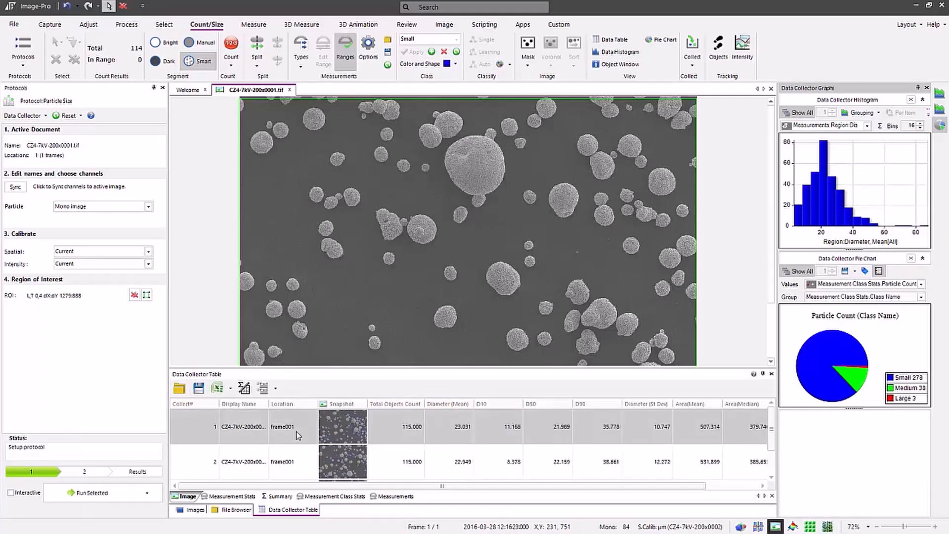
pyautogui.scroll(-1, 298, 435)
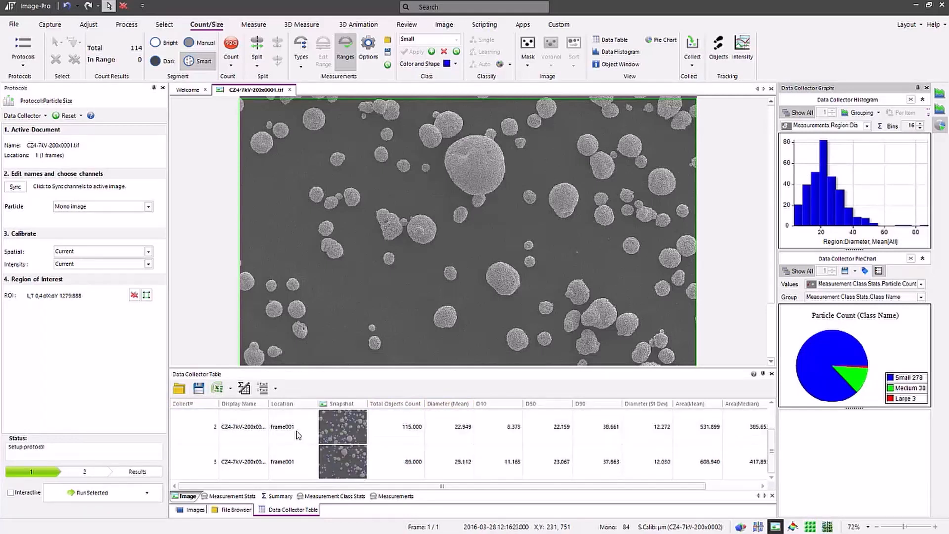
pyautogui.scroll(1, 298, 435)
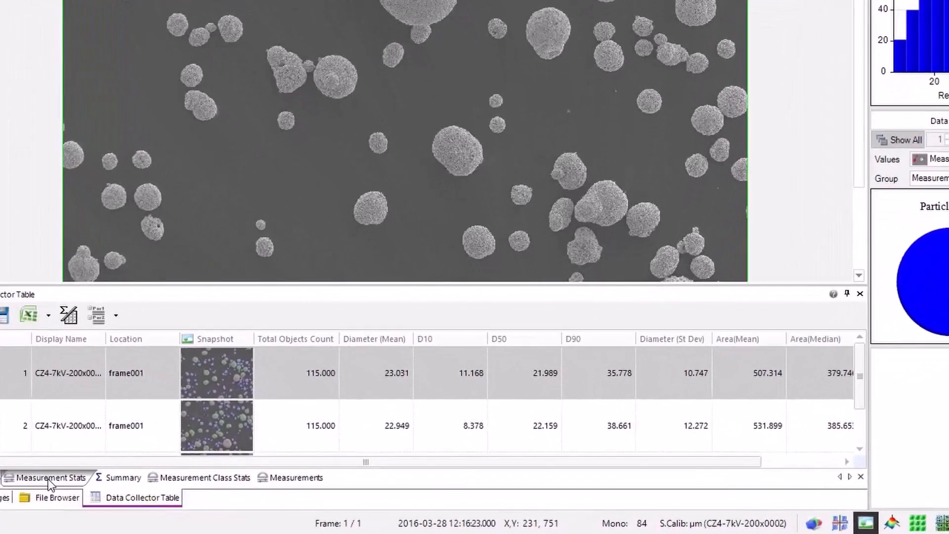
pyautogui.click(232, 496)
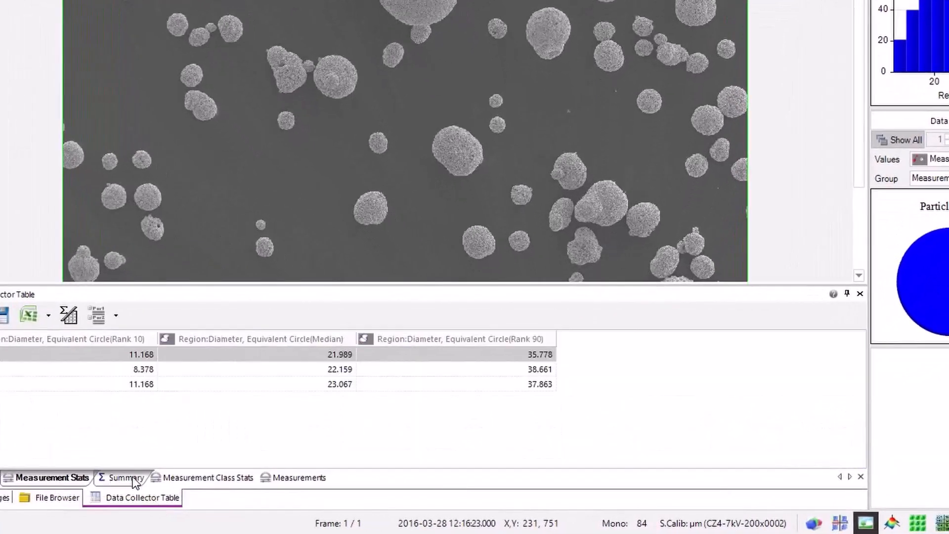
pyautogui.click(123, 478)
pyautogui.click(200, 478)
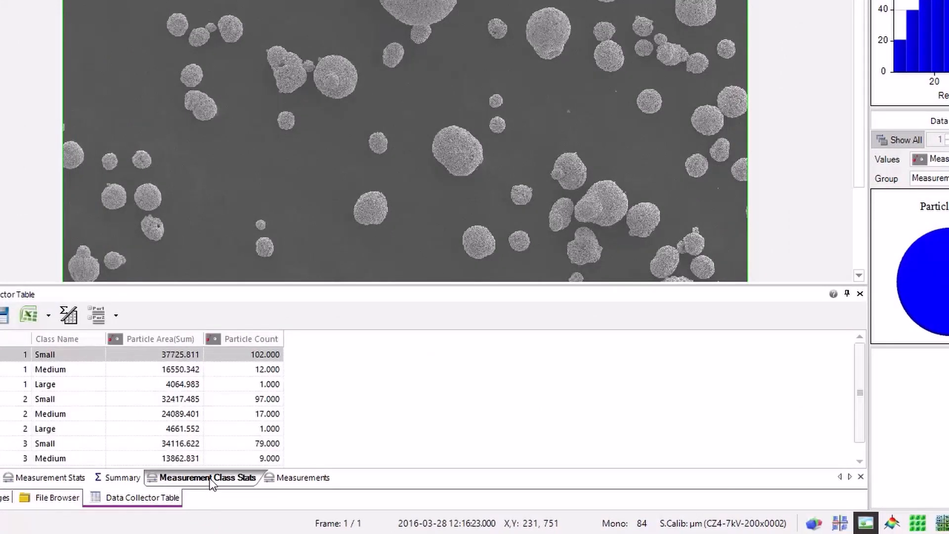